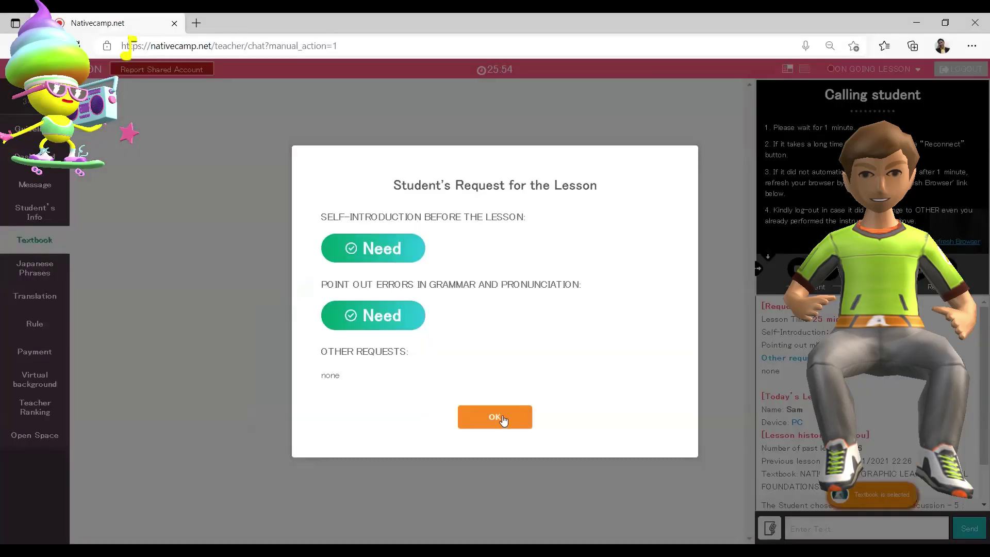
Step: Acknowledge the student's lesson request summary with OK
{"action": "left_click", "coordinate": [502, 418]}
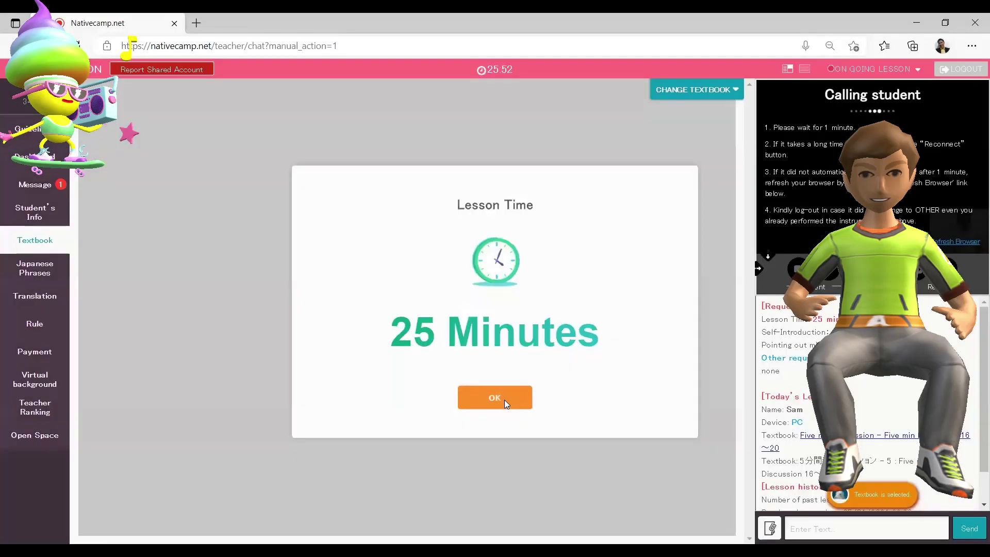
Step: Dismiss the 25-minute lesson time notice
{"action": "left_click", "coordinate": [505, 399]}
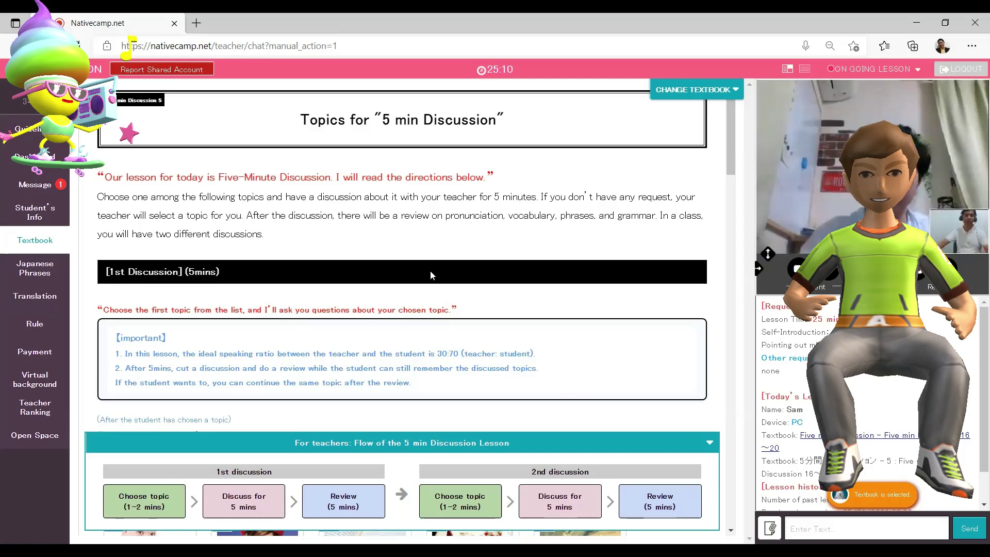
{"action": "scroll", "coordinate": [531, 313], "scroll_direction": "down", "scroll_amount": 2}
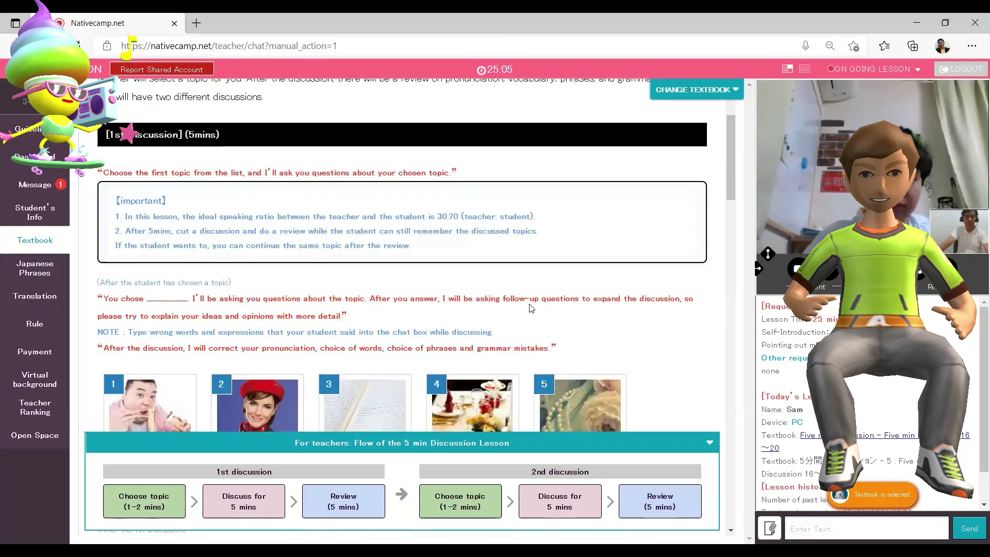
{"action": "scroll", "coordinate": [530, 304], "scroll_direction": "down", "scroll_amount": 2}
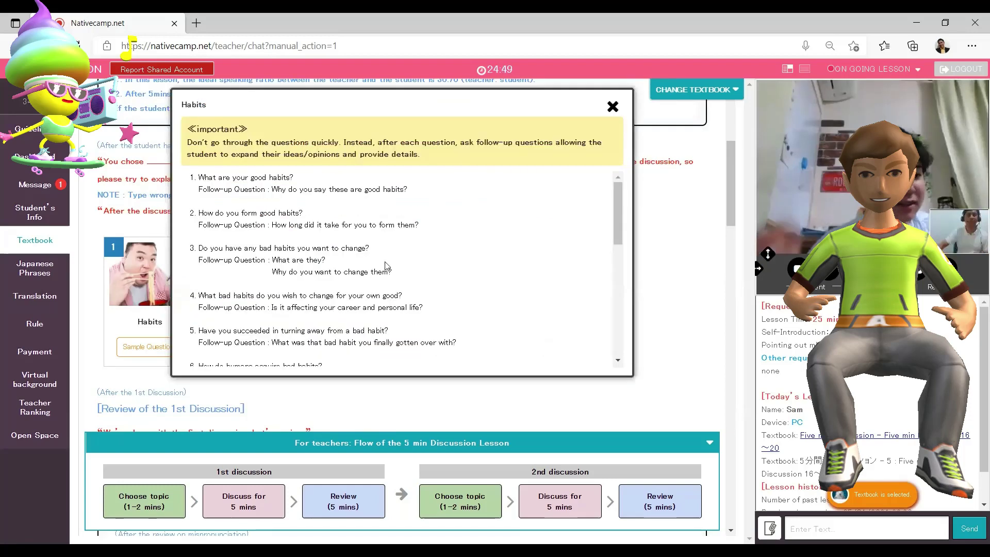
Step: Post the Habits question 'What are your good habits?' in the chat
{"action": "triple_click", "coordinate": [183, 180]}
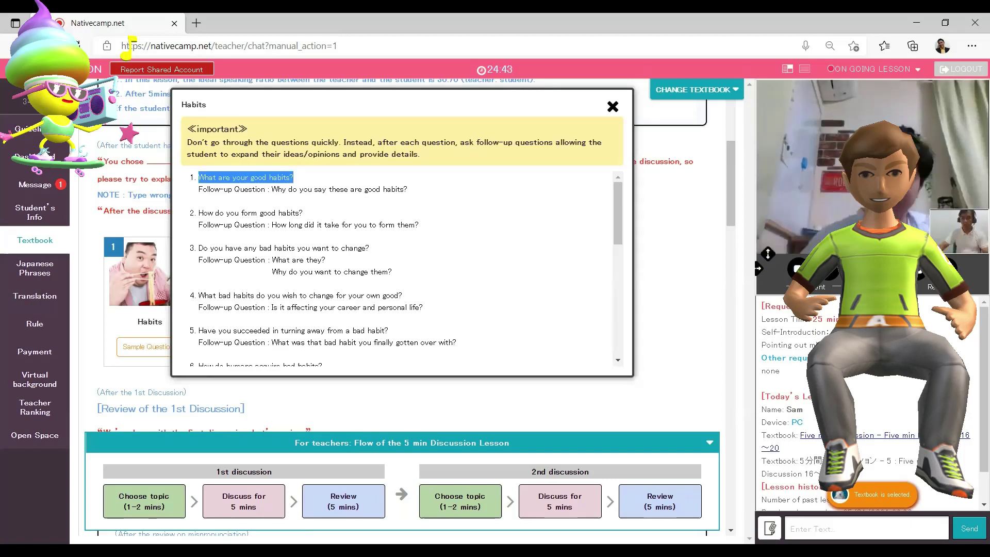
{"action": "type", "text": "What are your good habits?"}
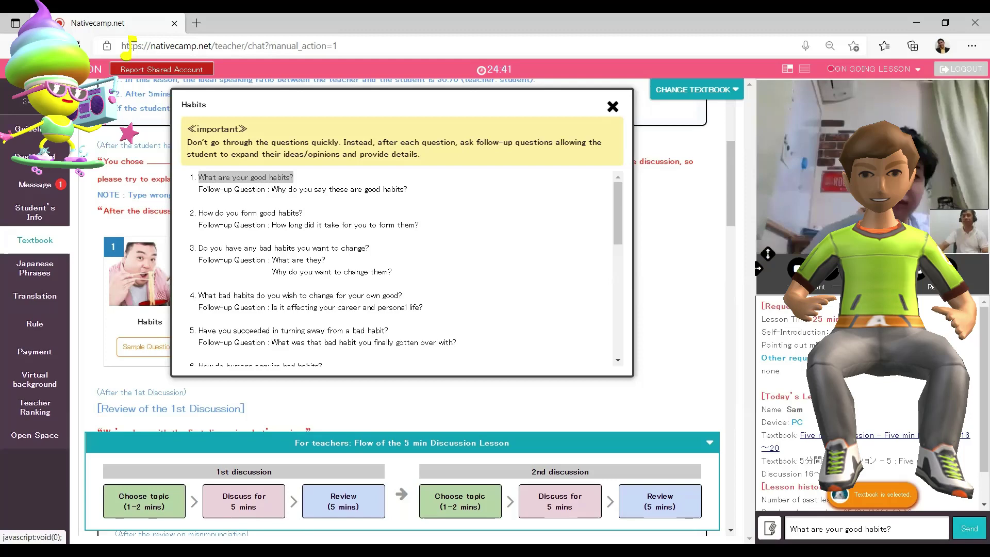
{"action": "left_click", "coordinate": [969, 529]}
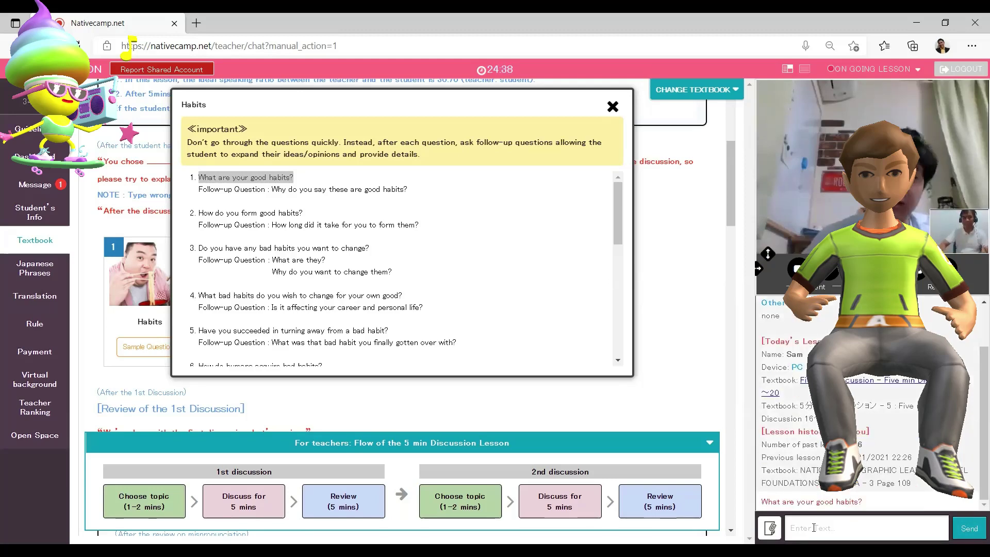
{"action": "type", "text": "My habits a"}
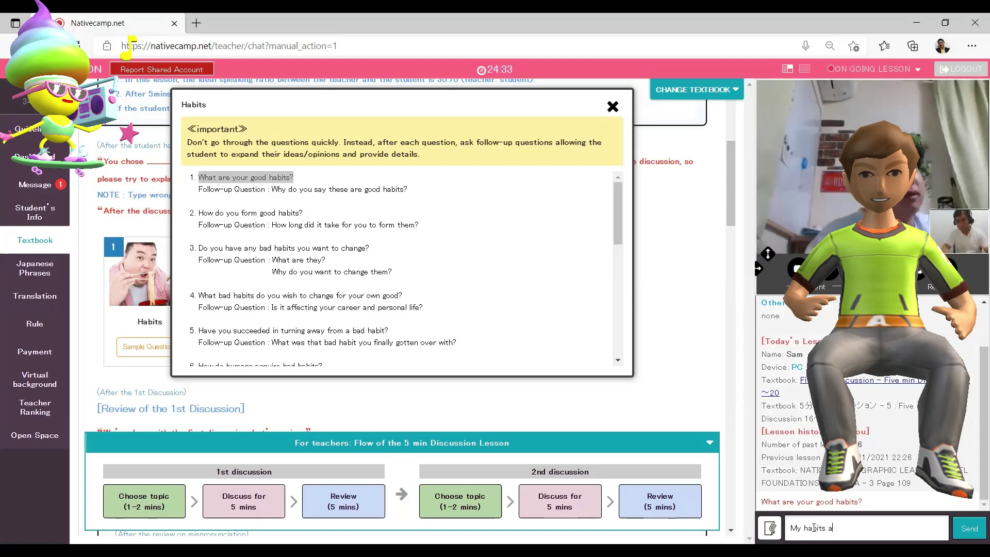
{"action": "type", "text": "re"}
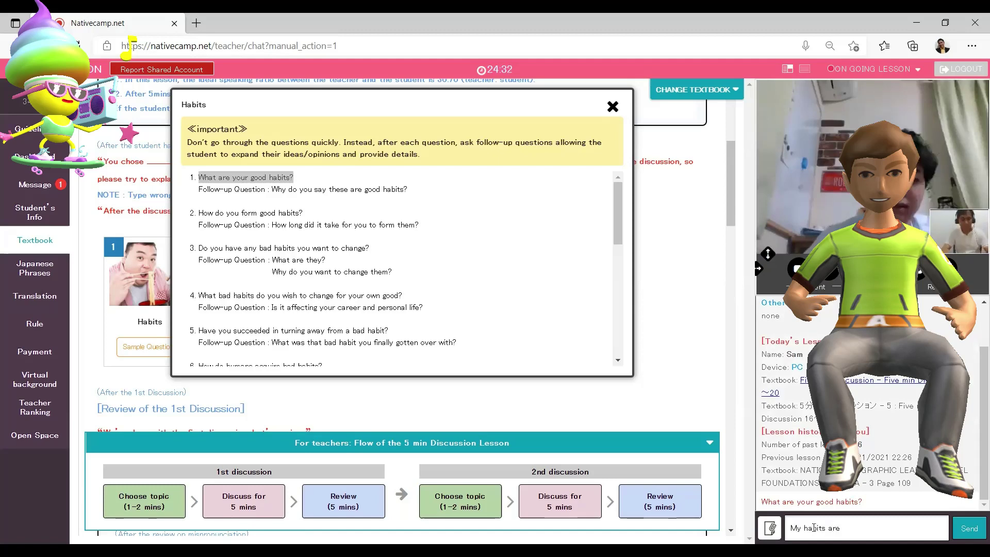
{"action": "type", "text": " riding "}
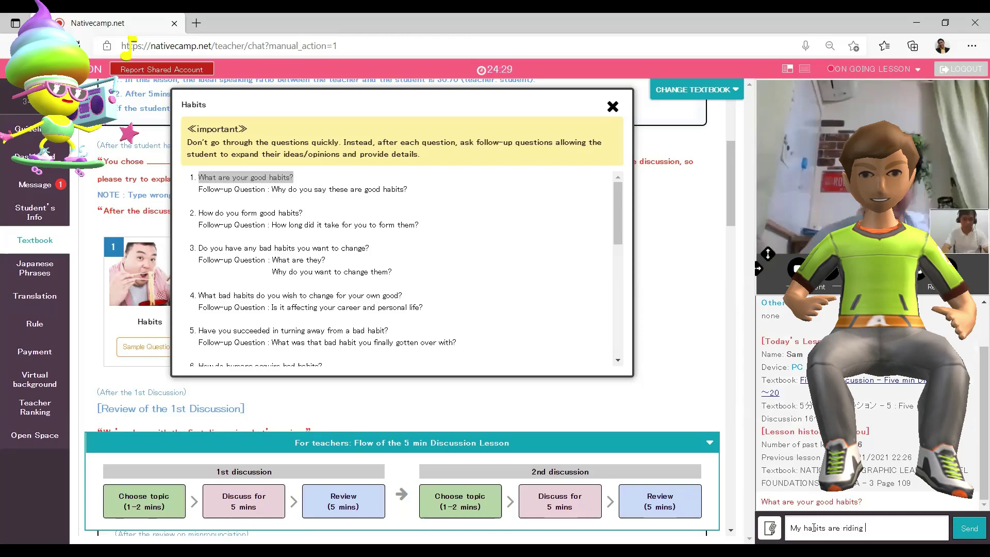
{"action": "type", "text": "by"}
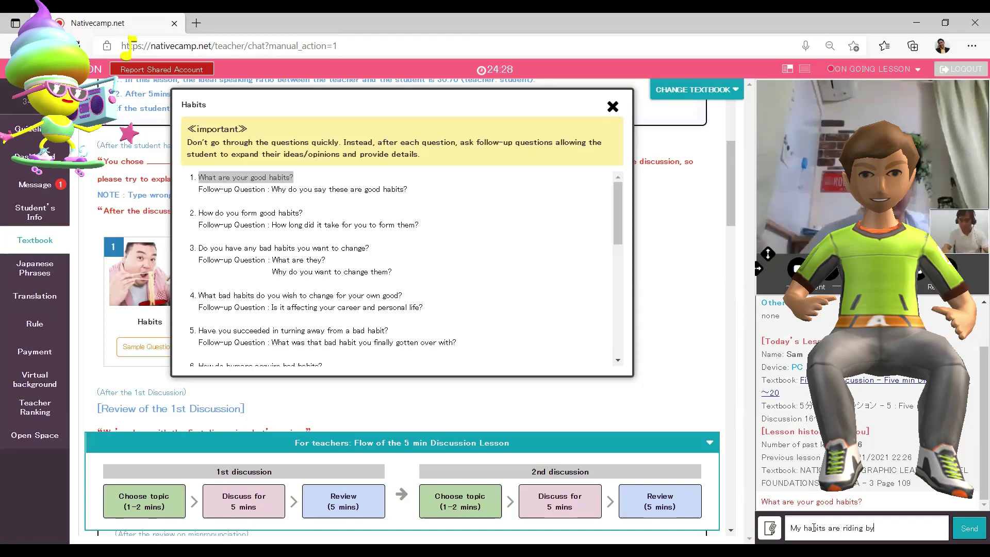
Step: Fix the typos and post 'My habits are riding bicycle. Draw some pictures.'
{"action": "key", "text": "BackSpace"}
{"action": "type", "text": "icycl"}
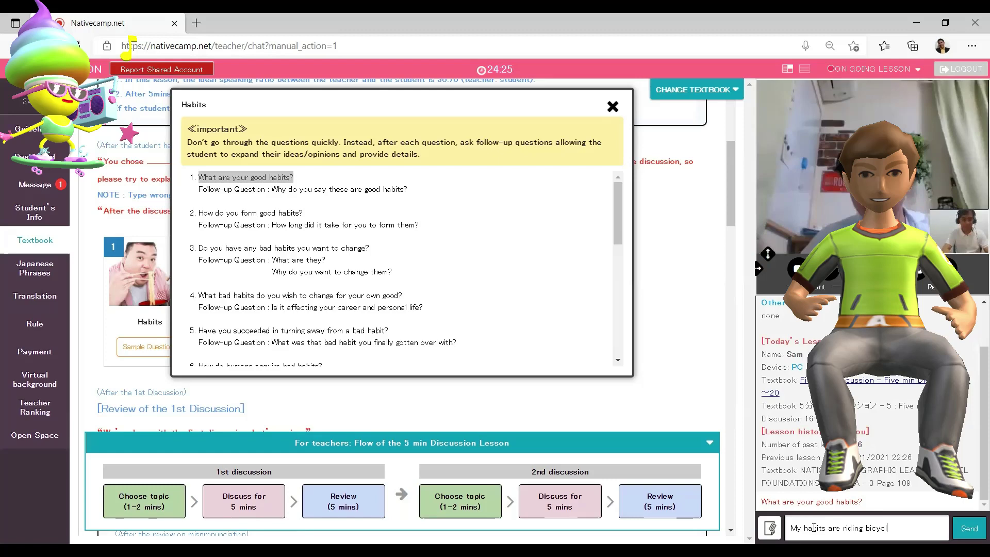
{"action": "type", "text": "e"}
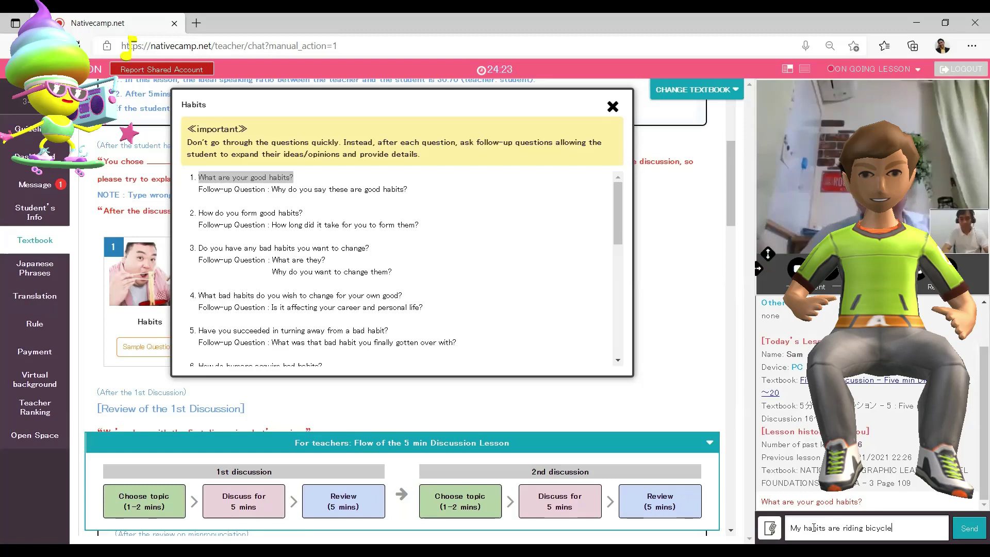
{"action": "type", "text": ". Dr"}
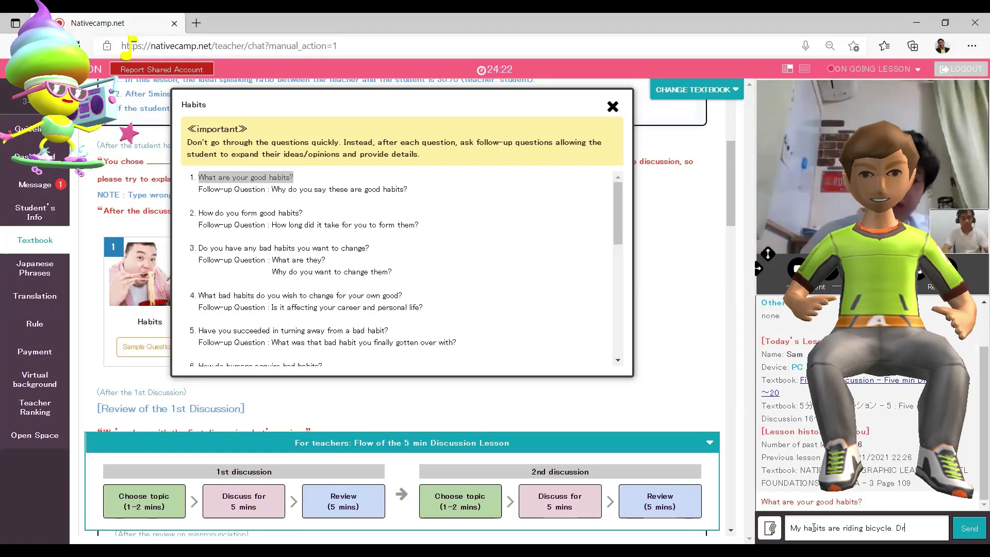
{"action": "type", "text": "aw "}
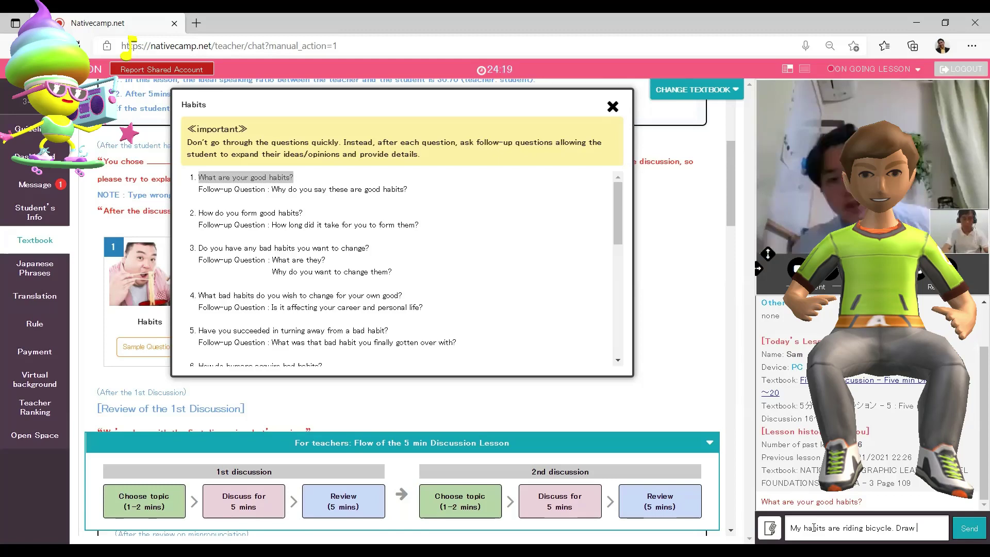
{"action": "type", "text": "some p"}
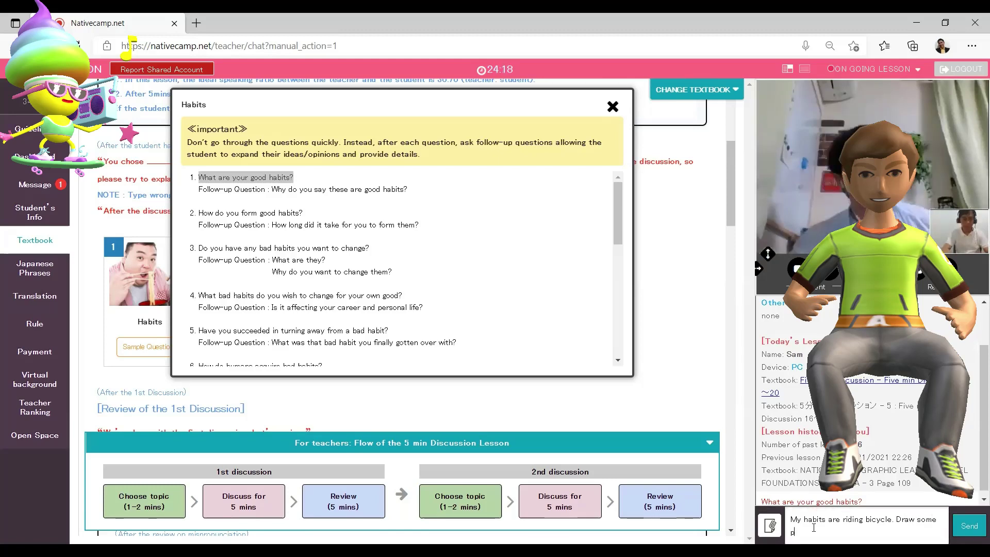
{"action": "type", "text": "icture"}
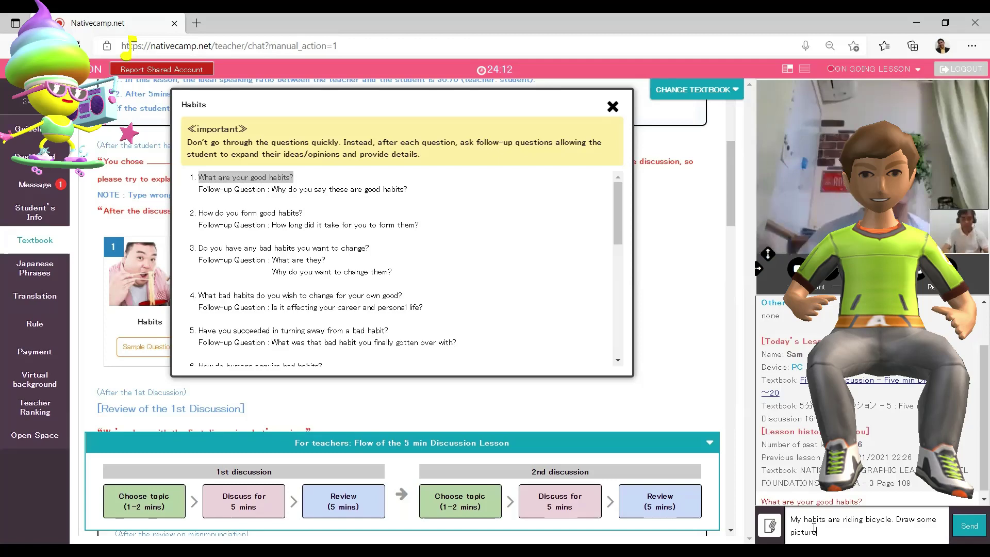
{"action": "type", "text": "s."}
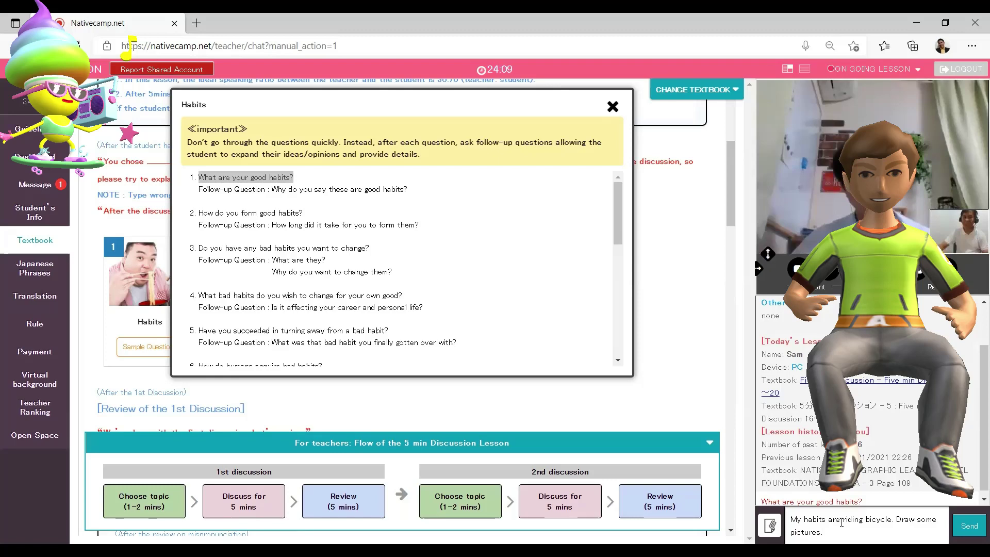
{"action": "key", "text": "BackSpace"}
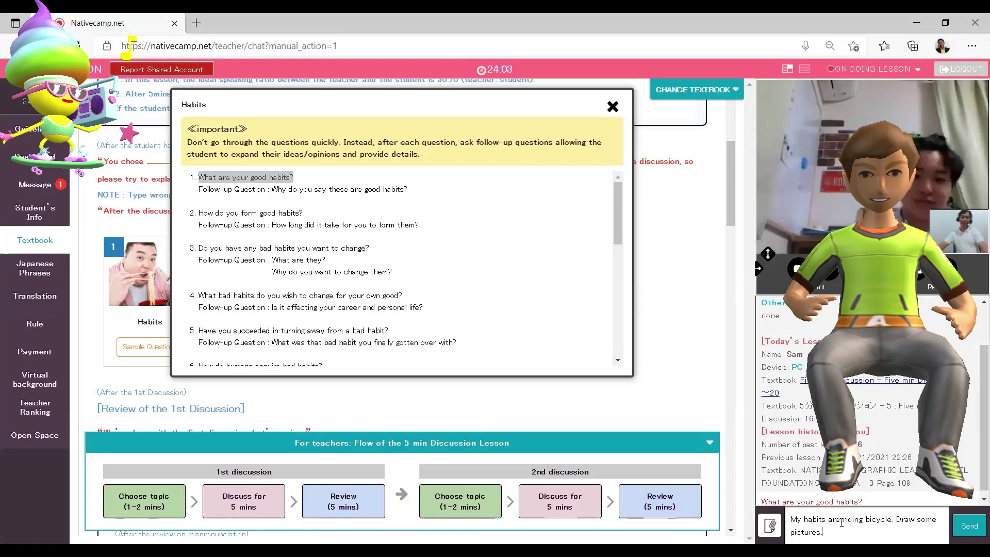
{"action": "type", "text": "."}
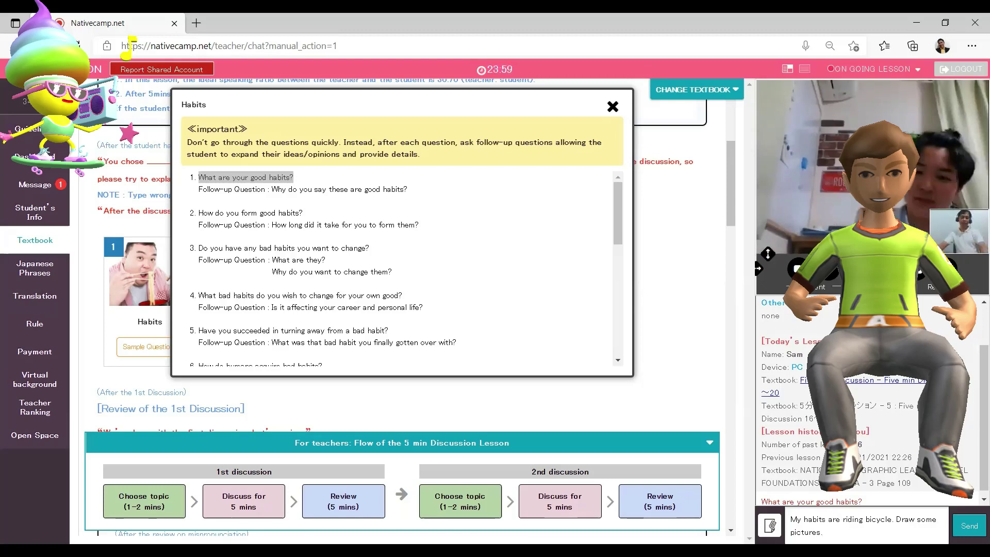
{"action": "left_click", "coordinate": [967, 529]}
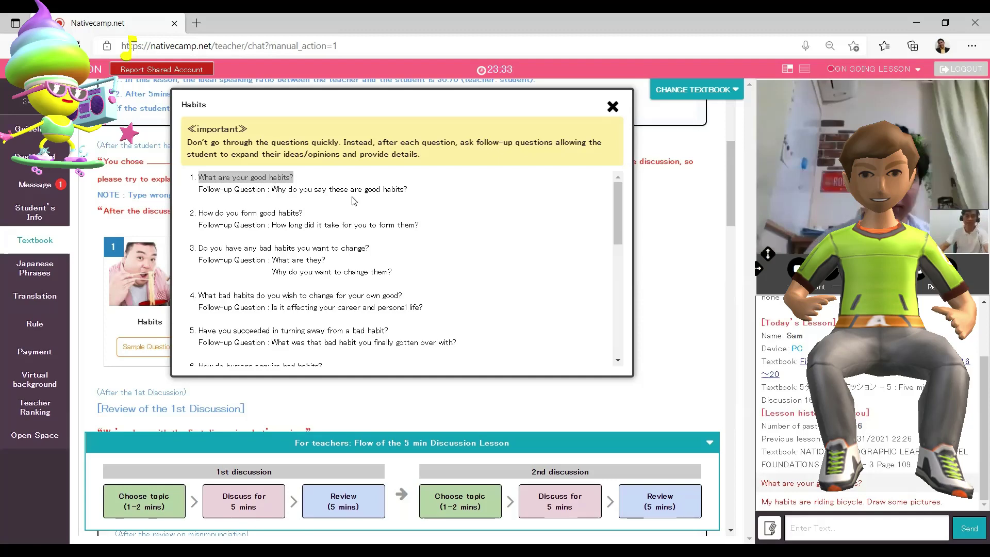
Step: Copy the follow-up 'Why do you say these are good habits?' from the popup and send it
{"action": "triple_click", "coordinate": [422, 192]}
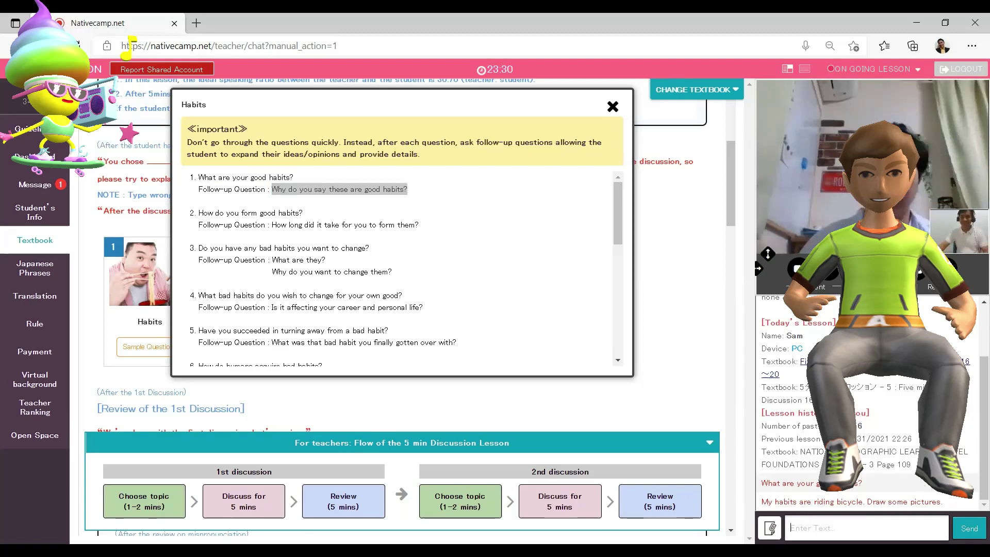
{"action": "type", "text": "Why do you say these are good habits?"}
{"action": "key", "text": "Return"}
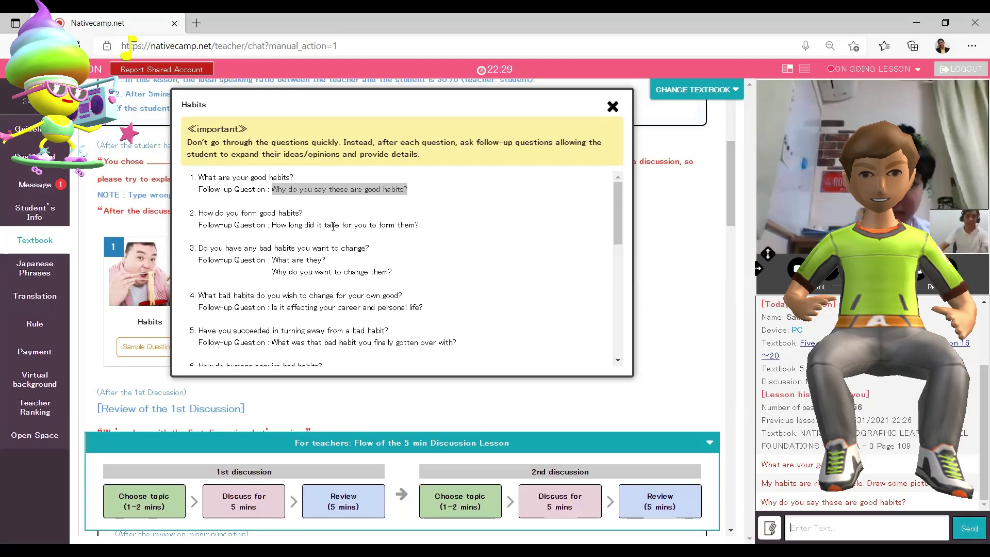
Step: Copy question 2, 'How do you form good habits?', into the chat and send it
{"action": "triple_click", "coordinate": [199, 214]}
{"action": "key", "text": "ctrl+c"}
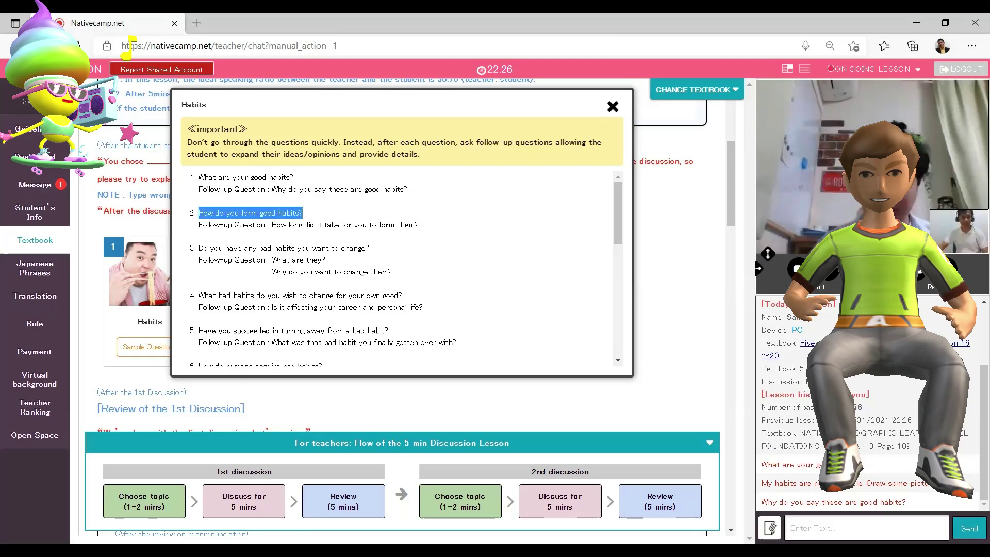
{"action": "left_click", "coordinate": [852, 527]}
{"action": "key", "text": "ctrl+v"}
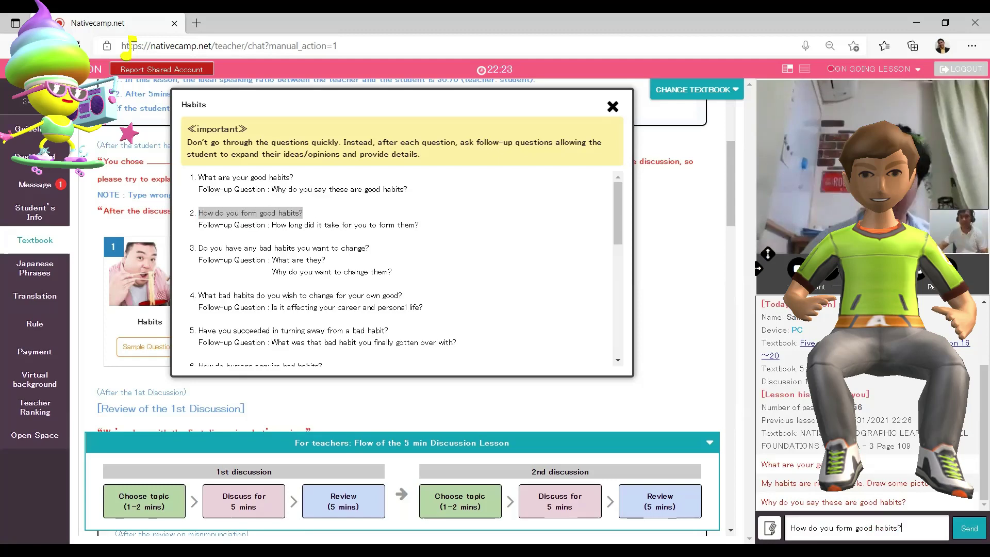
{"action": "key", "text": "Return"}
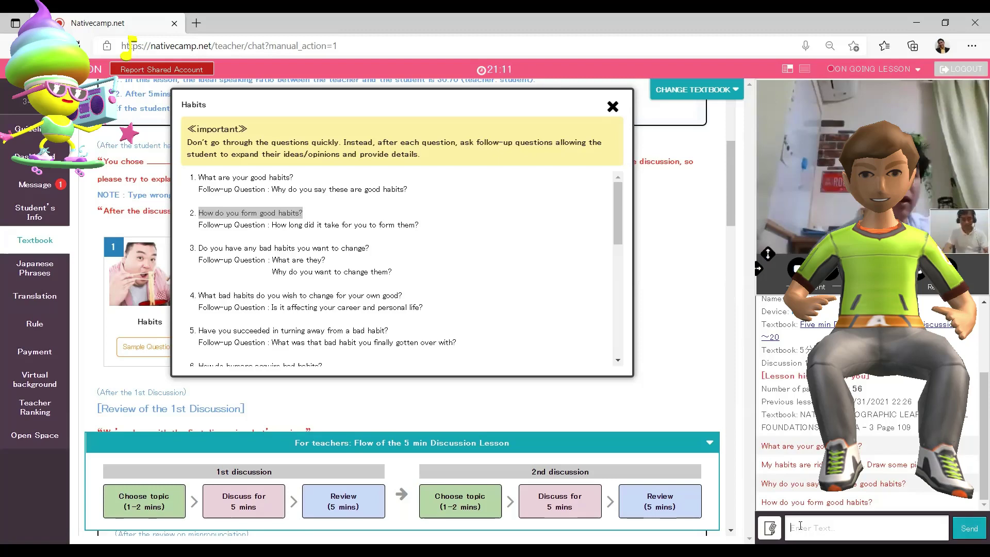
{"action": "type", "text": "Lo"}
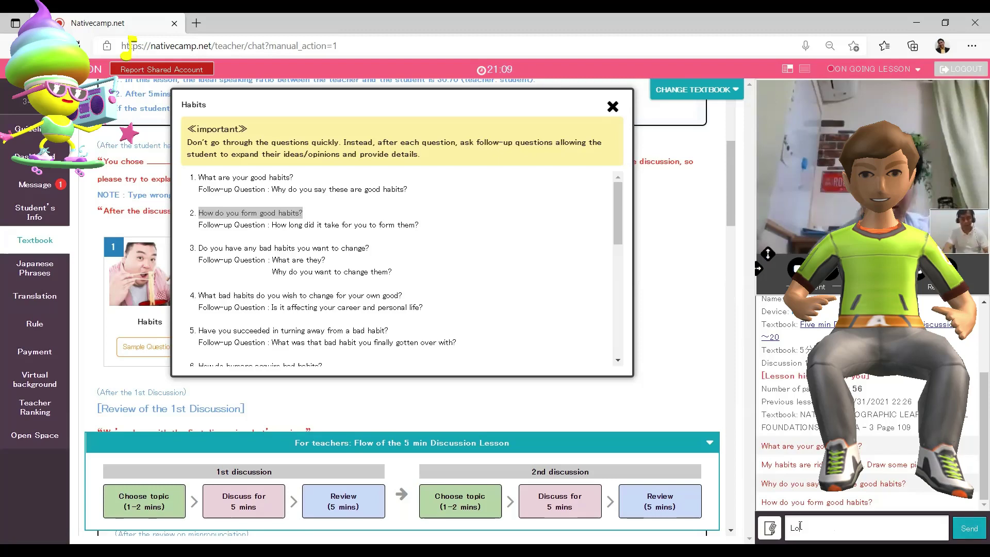
{"action": "type", "text": "ok"}
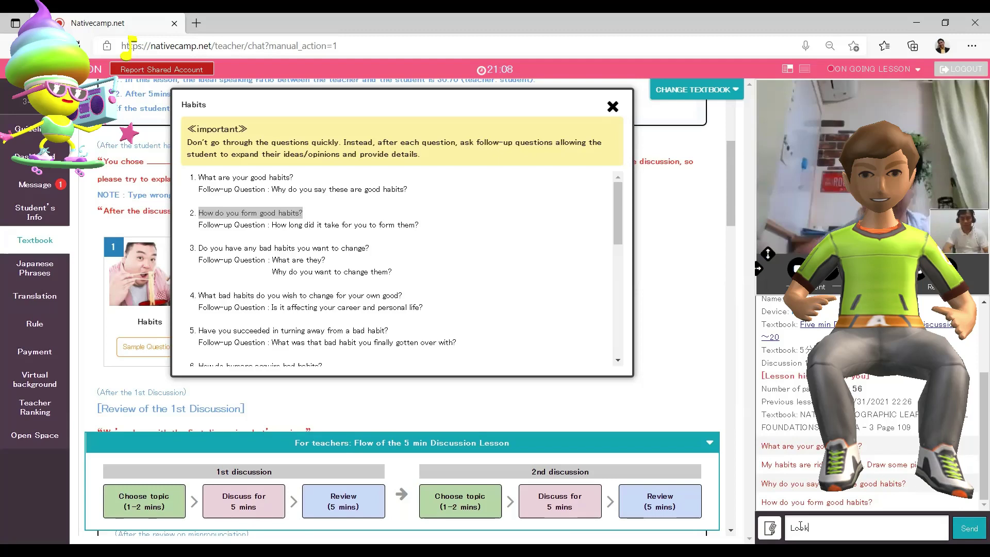
{"action": "type", "text": " very "}
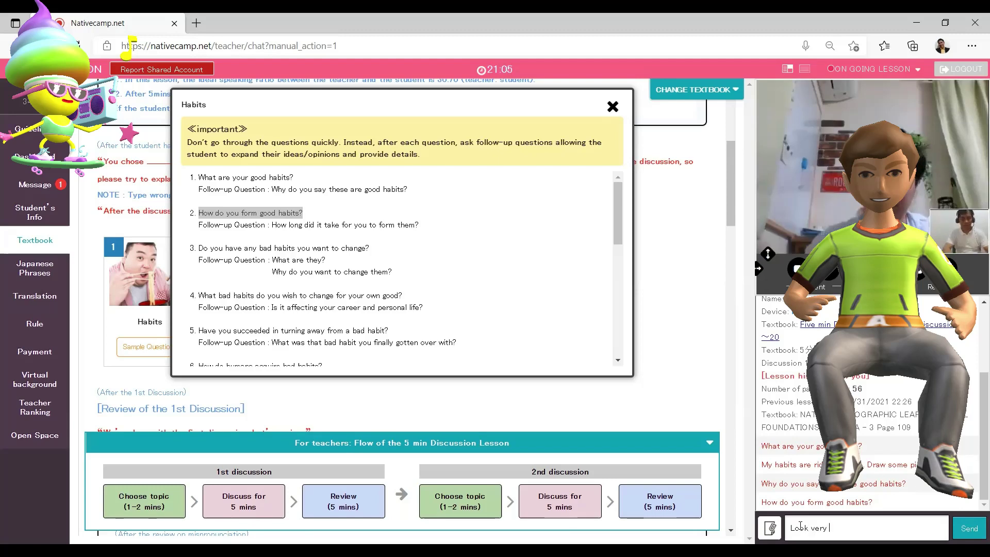
{"action": "type", "text": "enjoying"}
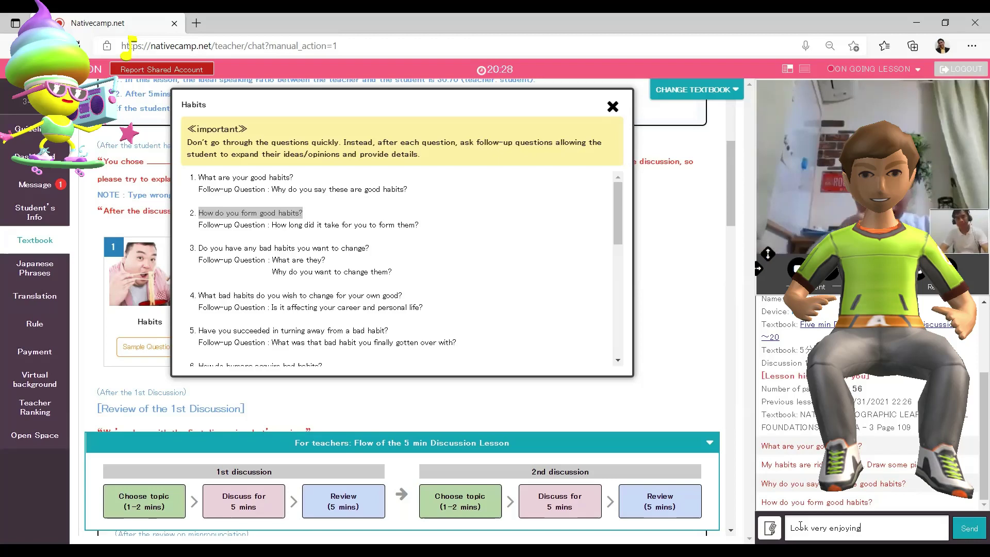
{"action": "type", "text": ","}
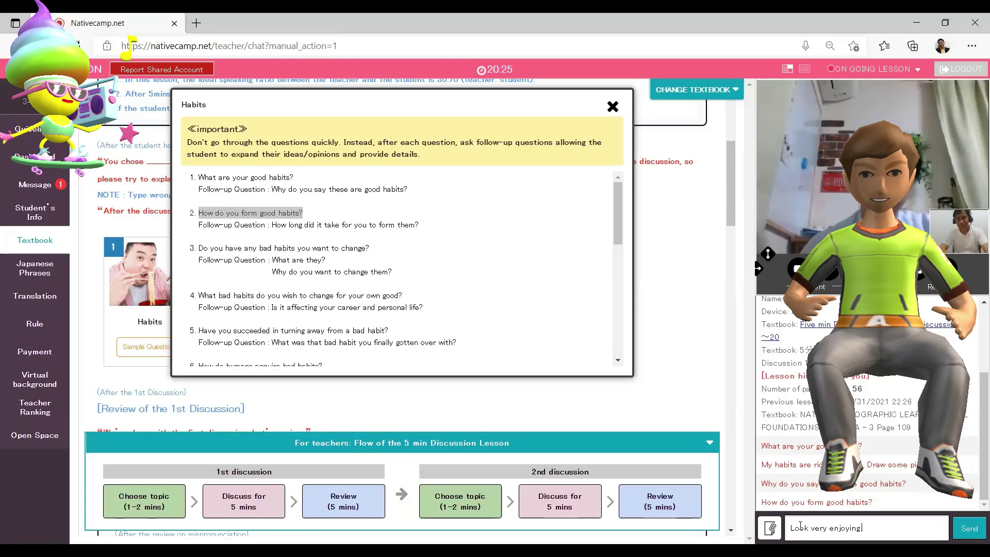
{"action": "type", "text": "."}
{"action": "type", "text": "-"}
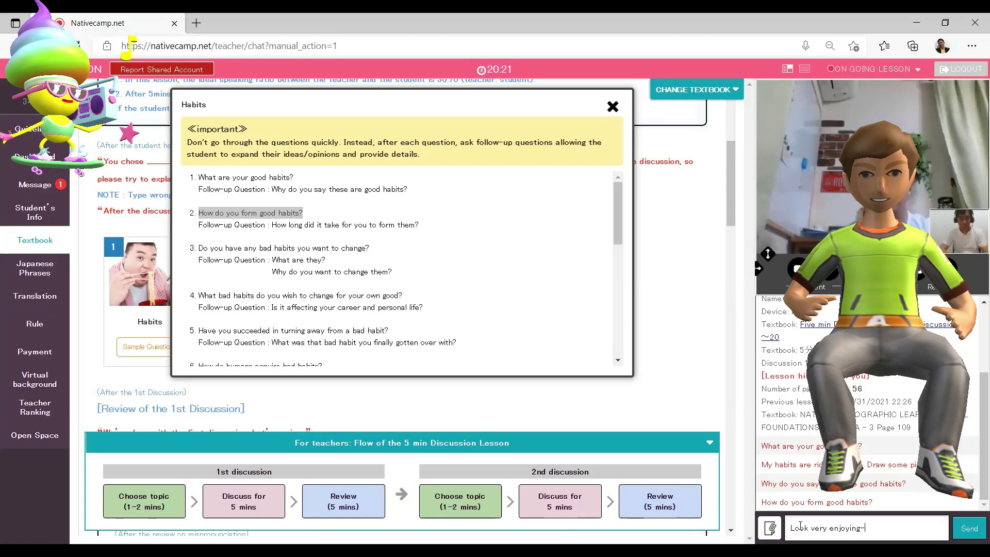
{"action": "type", "text": "<"}
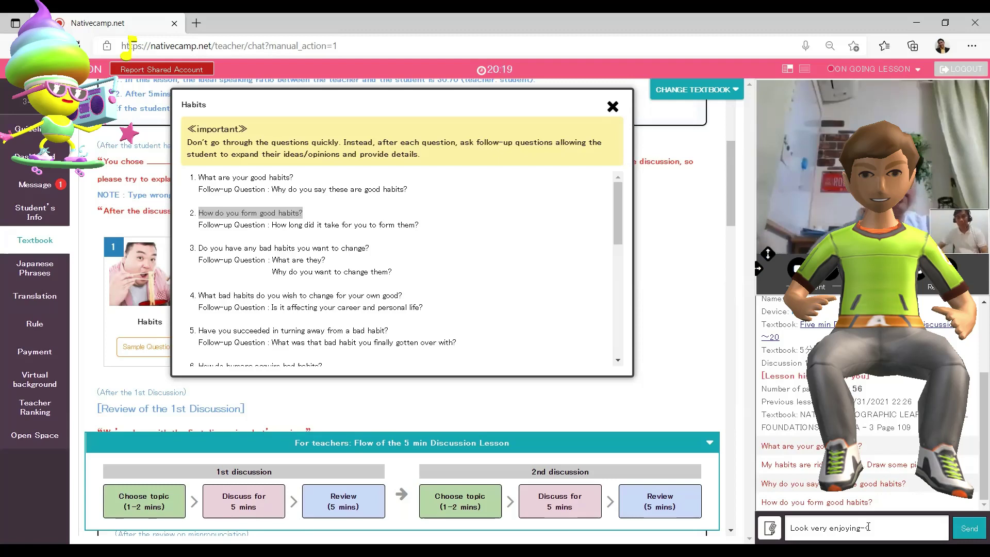
Step: Duplicate 'Look very enjoying' at the end of the draft chat message
{"action": "left_click_drag", "start_coordinate": [792, 528], "coordinate": [861, 528]}
{"action": "key", "text": "ctrl+c"}
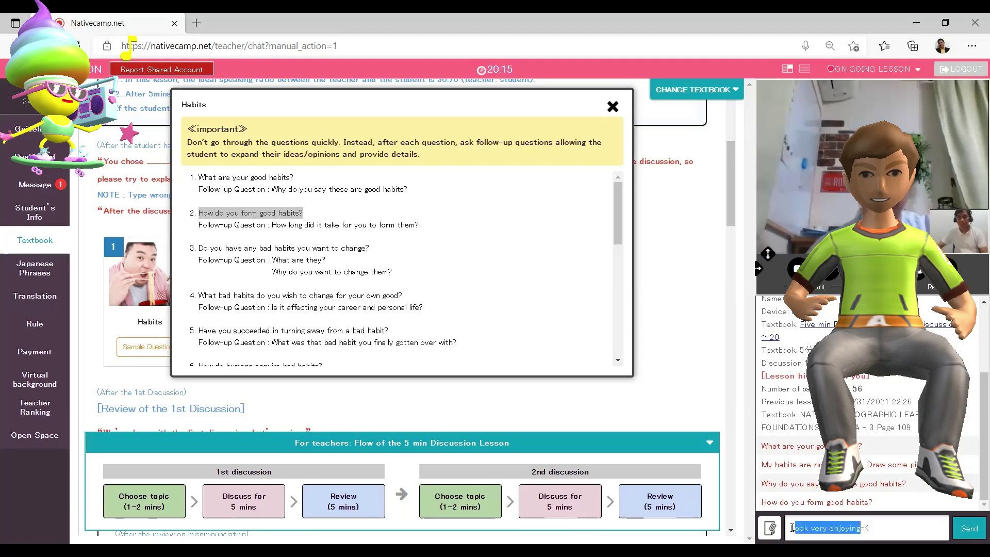
{"action": "left_click", "coordinate": [911, 526]}
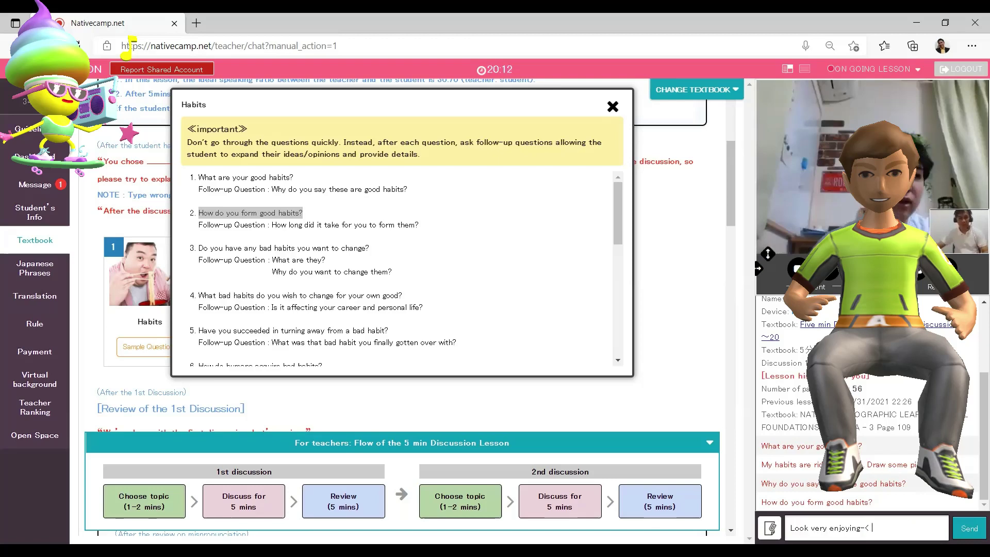
{"action": "key", "text": "ctrl+v"}
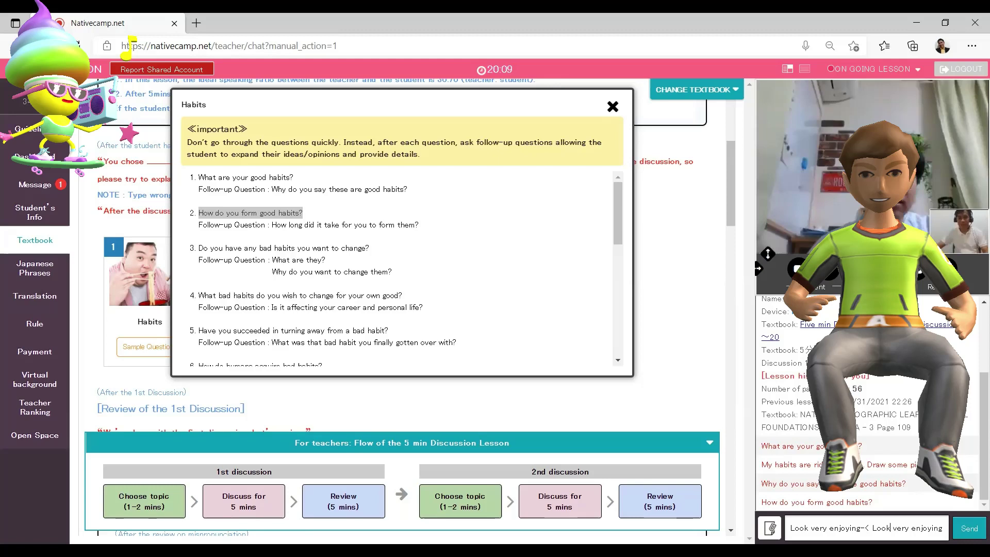
{"action": "type", "text": "s"}
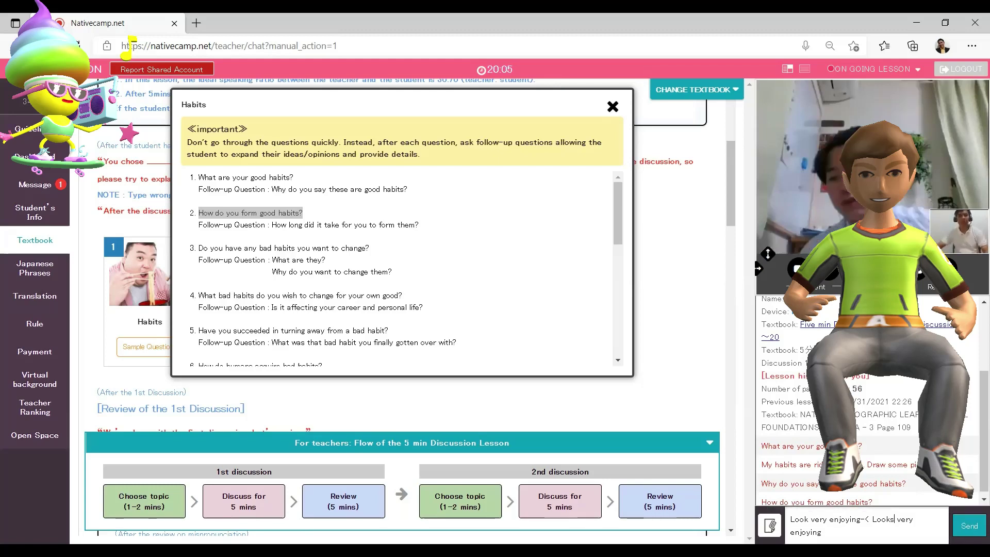
Step: Rewrite the copied ending so the draft reads 'Looks very enjoyable'
{"action": "key", "text": "Down"}
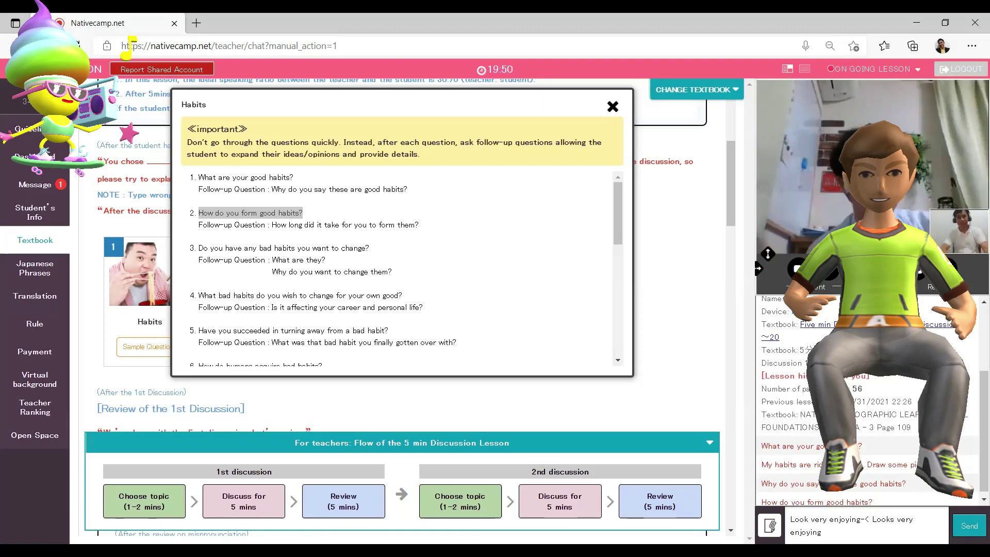
{"action": "key", "text": "BackSpace"}
{"action": "key", "text": "BackSpace"}
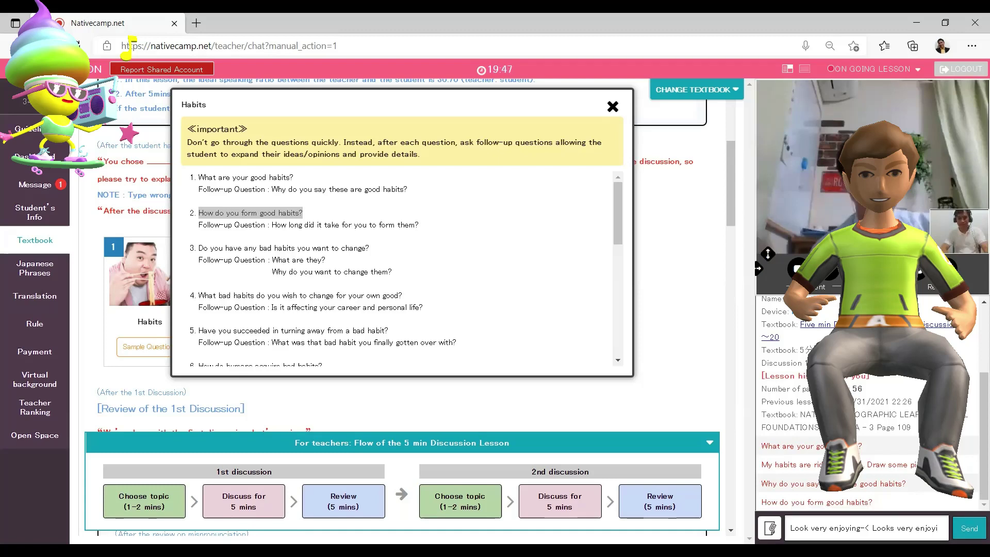
{"action": "key", "text": "BackSpace"}
{"action": "type", "text": "ab"}
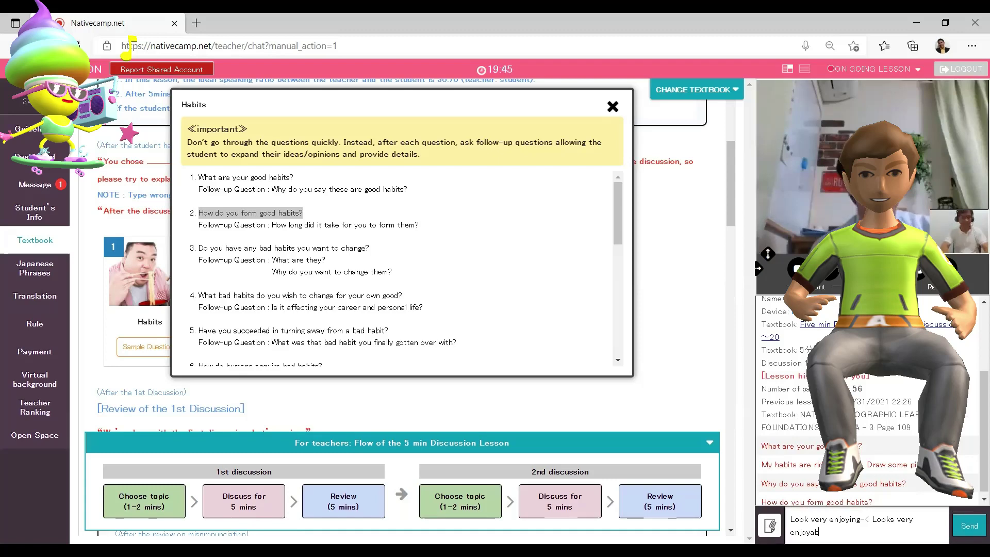
{"action": "type", "text": "le"}
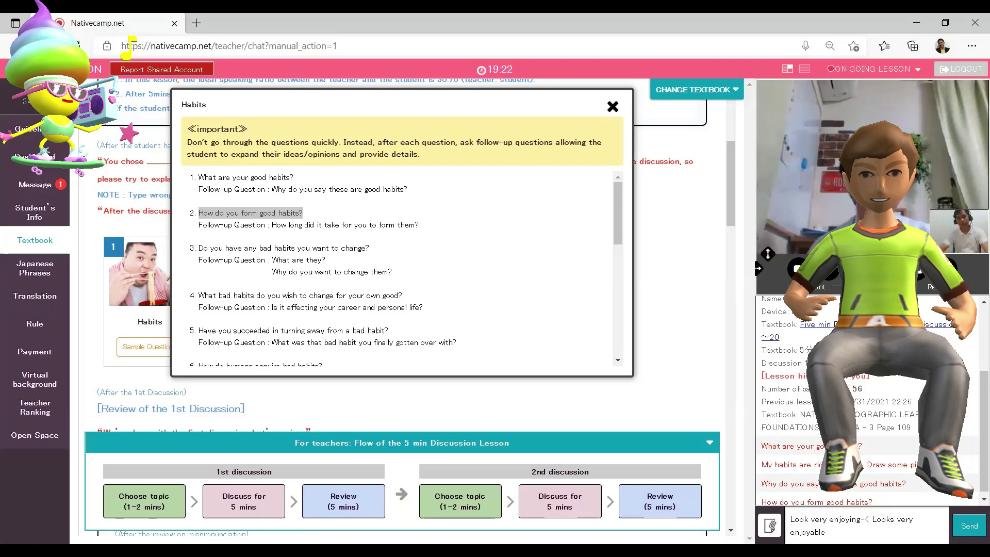
Step: Send the correction 'Look very enjoying~< Looks very enjoyable' to the student
{"action": "left_click", "coordinate": [967, 527]}
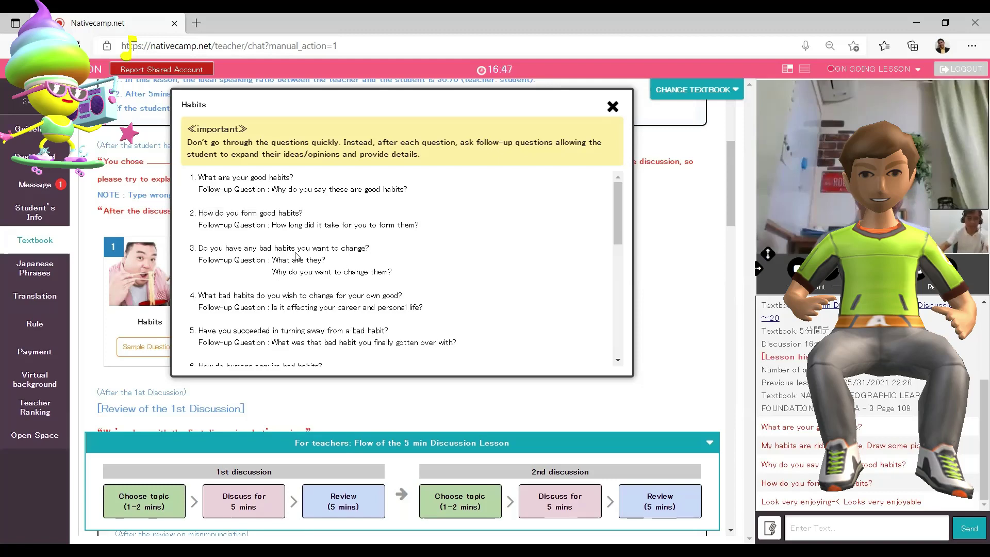
Step: Copy question 3, 'Do you have any bad habits you want to change?', into chat and send
{"action": "left_click_drag", "start_coordinate": [297, 260], "coordinate": [375, 252]}
{"action": "left_click", "coordinate": [375, 251]}
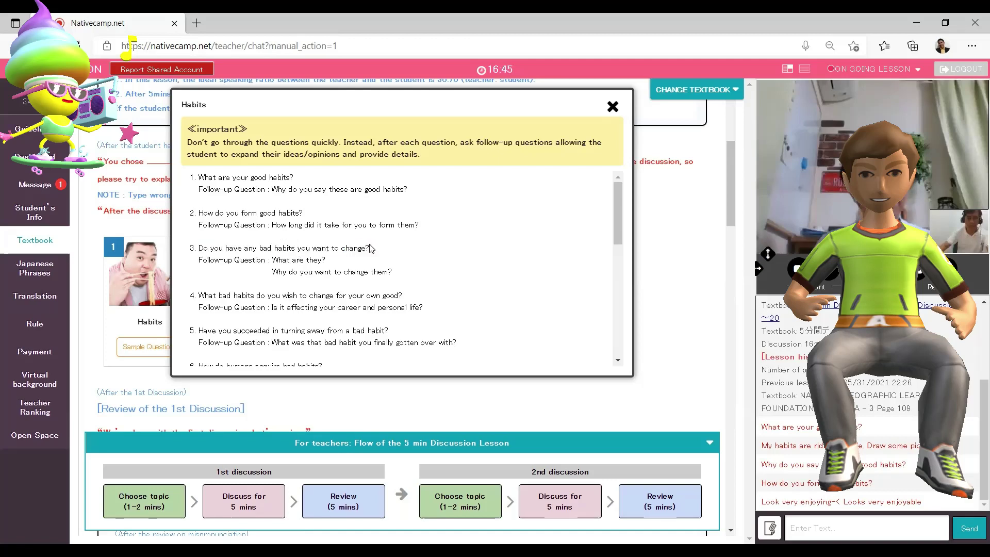
{"action": "triple_click", "coordinate": [371, 248]}
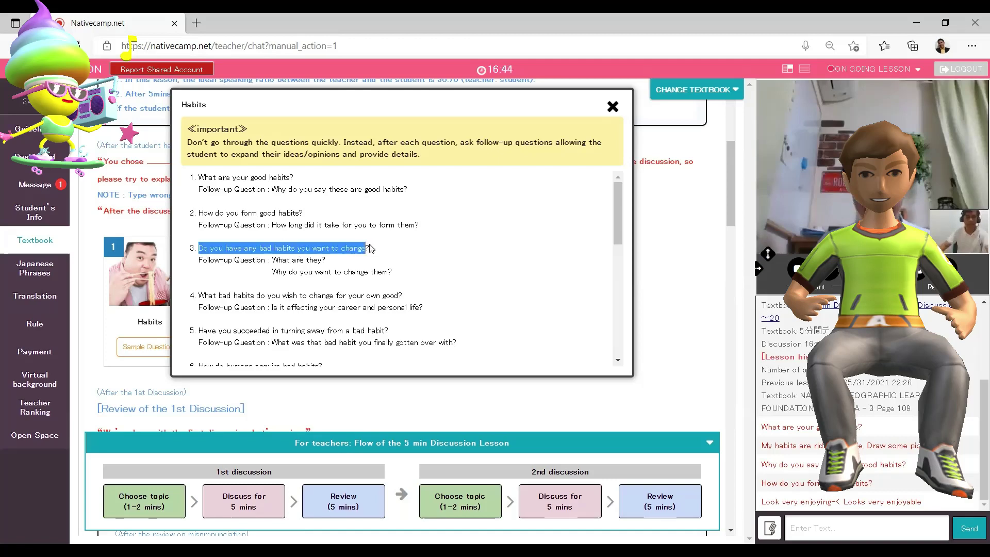
{"action": "left_click", "coordinate": [369, 246]}
{"action": "triple_click", "coordinate": [370, 246]}
{"action": "key", "text": "ctrl+c"}
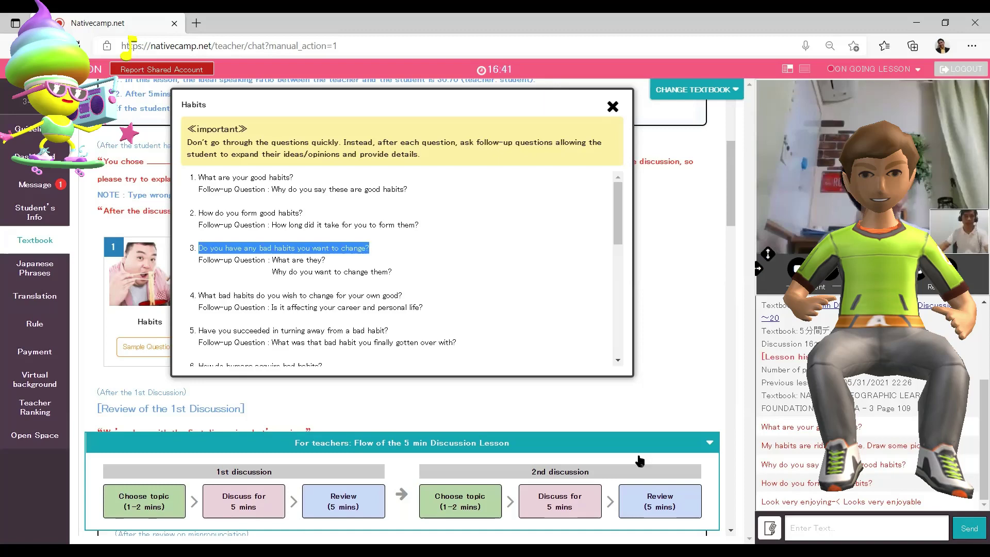
{"action": "left_click", "coordinate": [807, 524]}
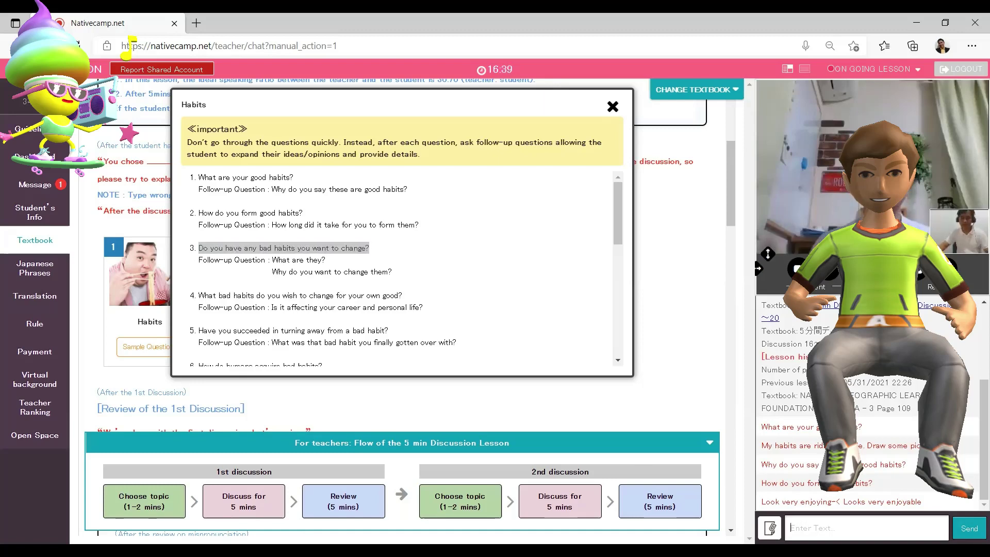
{"action": "key", "text": "ctrl+v"}
{"action": "left_click", "coordinate": [965, 529]}
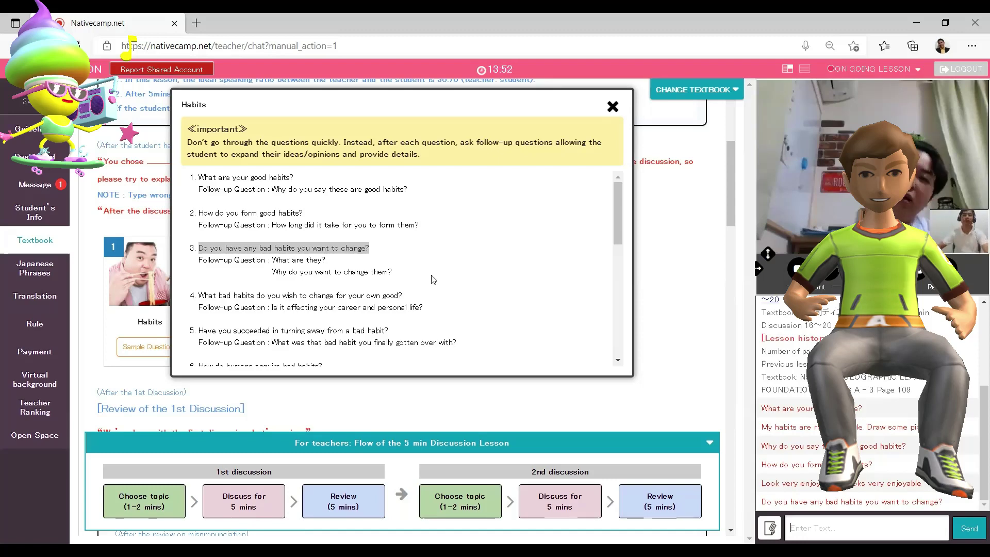
{"action": "scroll", "coordinate": [427, 263], "scroll_direction": "down", "scroll_amount": 1}
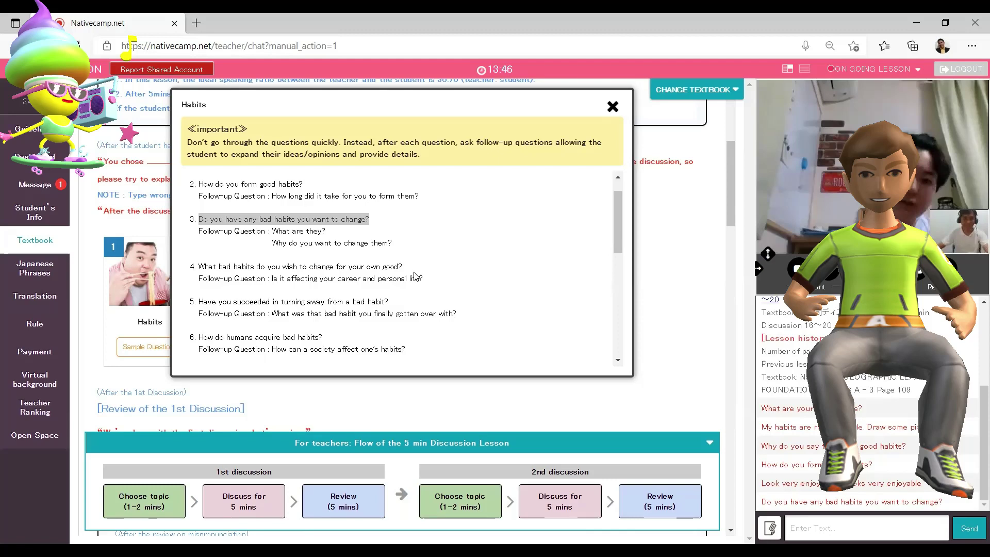
Step: Copy question 4, 'What bad habits do you wish to change for your own good?', into chat and send
{"action": "mouse_move", "coordinate": [403, 267]}
{"action": "left_mouse_down"}
{"action": "mouse_move", "coordinate": [199, 272]}
{"action": "mouse_move", "coordinate": [206, 281]}
{"action": "left_mouse_up"}
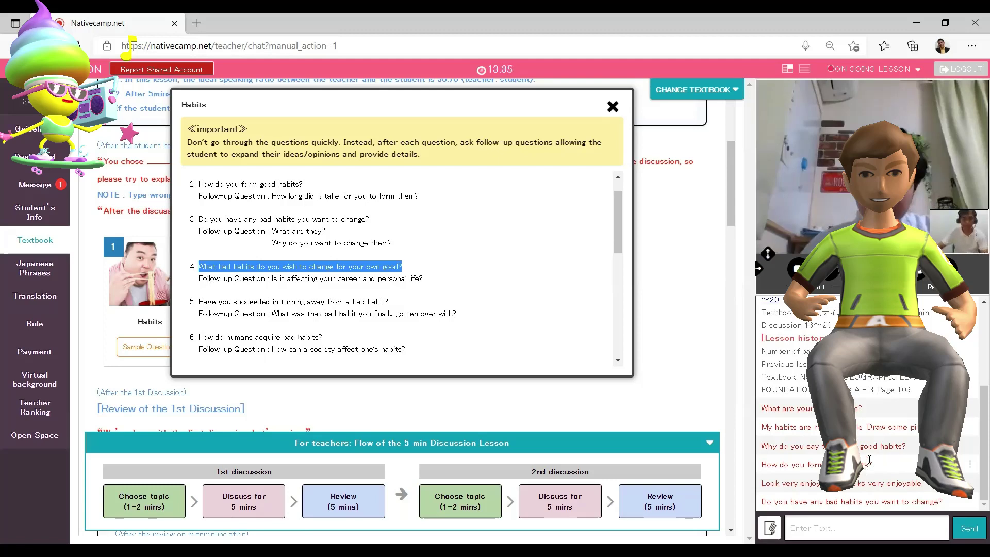
{"action": "left_click", "coordinate": [845, 526]}
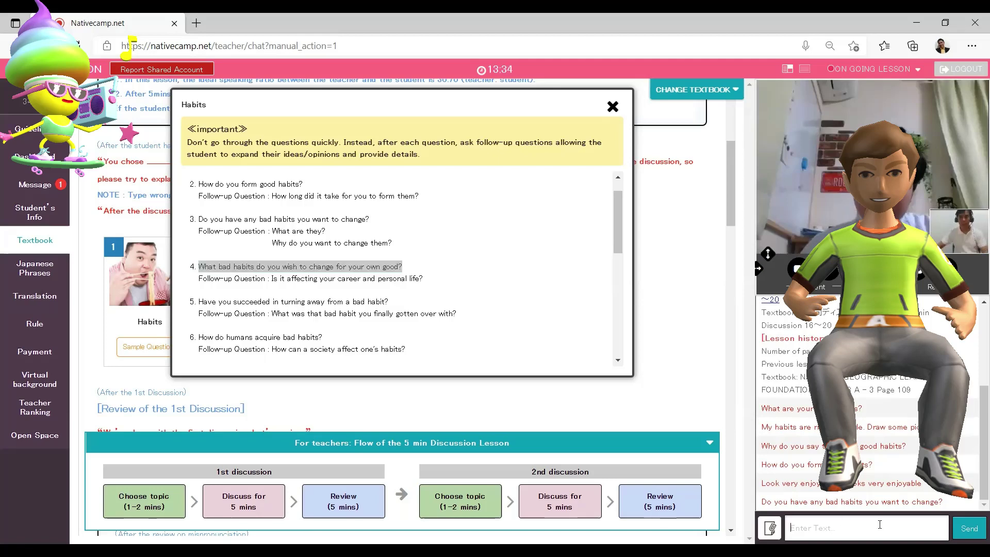
{"action": "type", "text": "What bad habits do you wish to change for your own good?"}
{"action": "left_click", "coordinate": [963, 526]}
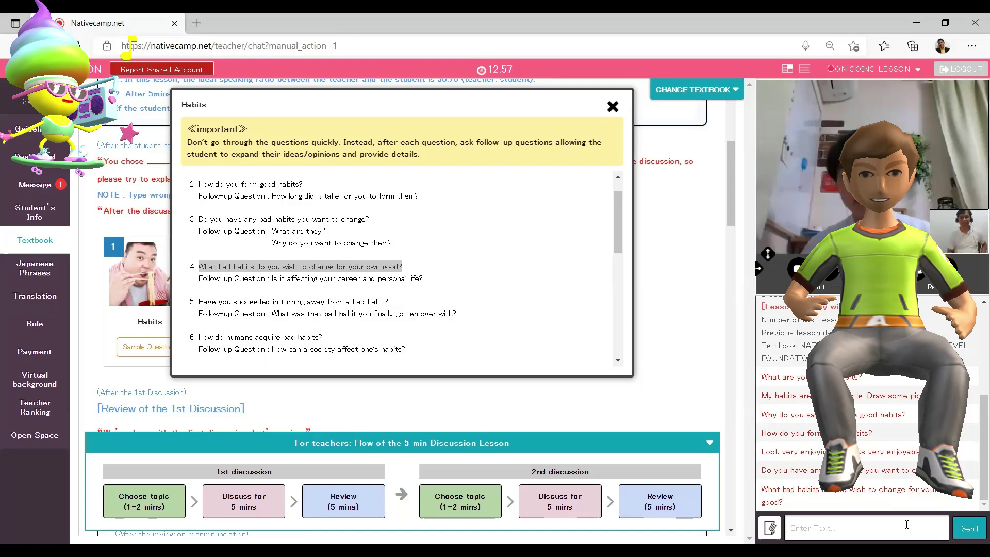
{"action": "left_click", "coordinate": [908, 525]}
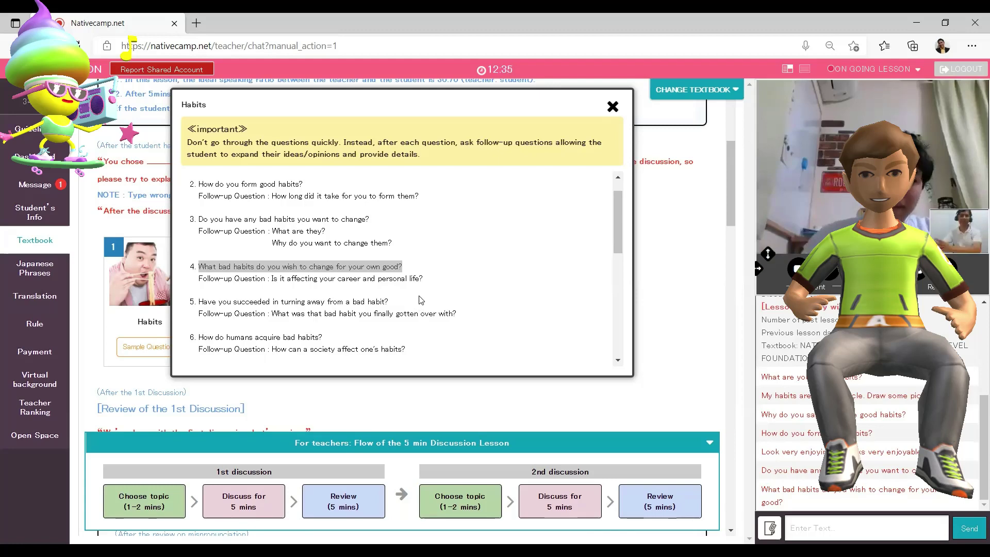
{"action": "scroll", "coordinate": [421, 301], "scroll_direction": "down", "scroll_amount": 1}
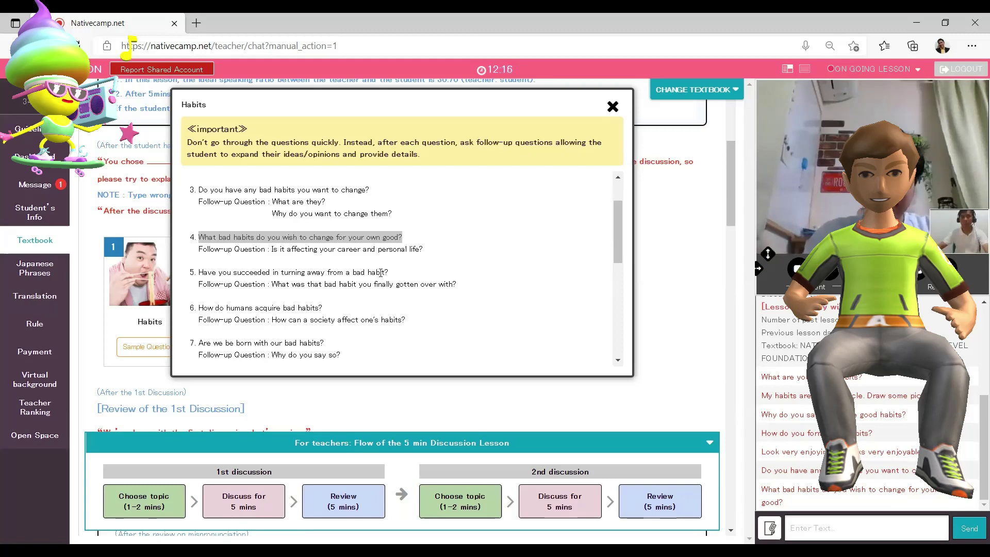
Step: Copy question 5, 'Have you succeeded in turning away from a bad habit?', into chat and send
{"action": "left_click_drag", "start_coordinate": [389, 272], "coordinate": [199, 281]}
{"action": "key", "text": "ctrl+c"}
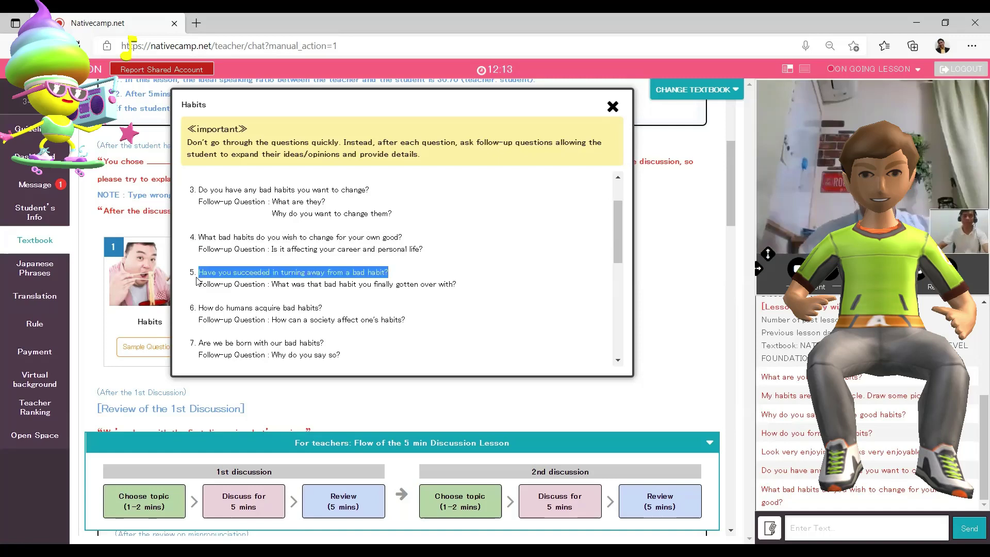
{"action": "left_click", "coordinate": [804, 525]}
{"action": "key", "text": "ctrl+v"}
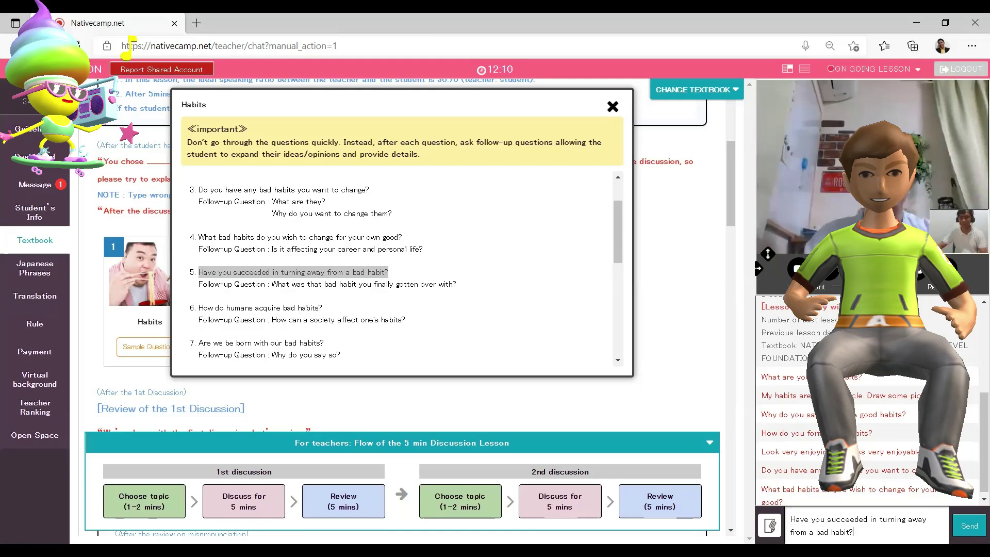
{"action": "key", "text": "Return"}
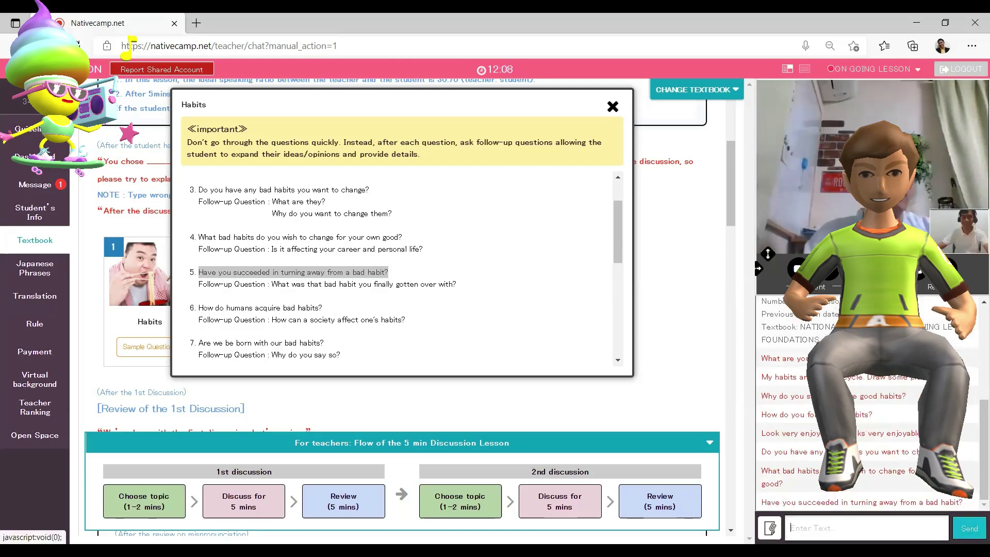